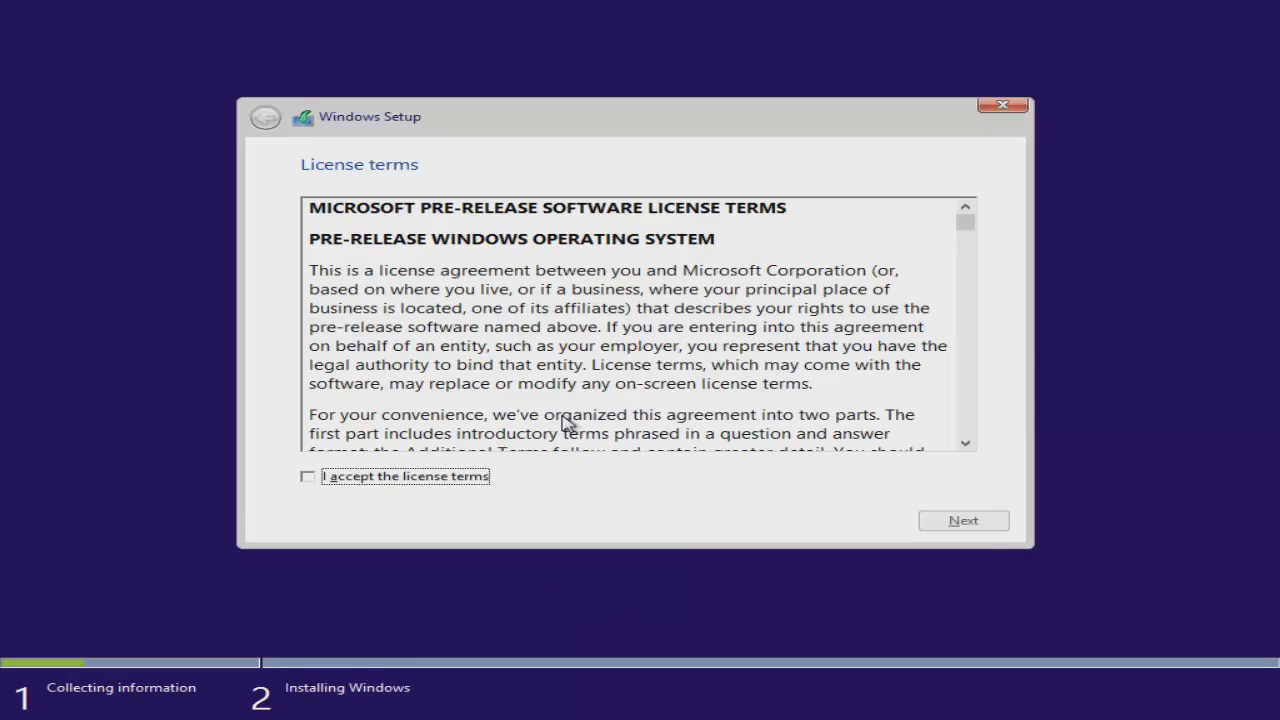
Step: Accept the license terms and choose the Custom: Install Windows only (advanced) installation type
left_click(386, 478)
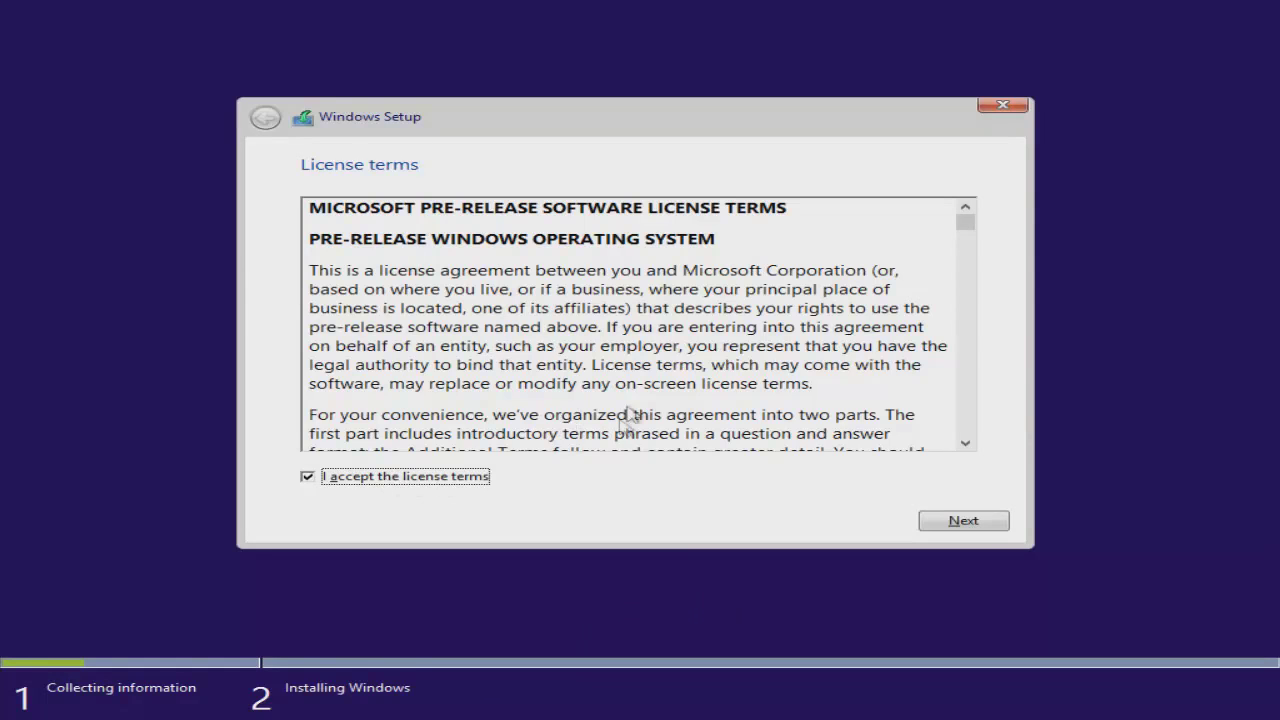
left_click(952, 522)
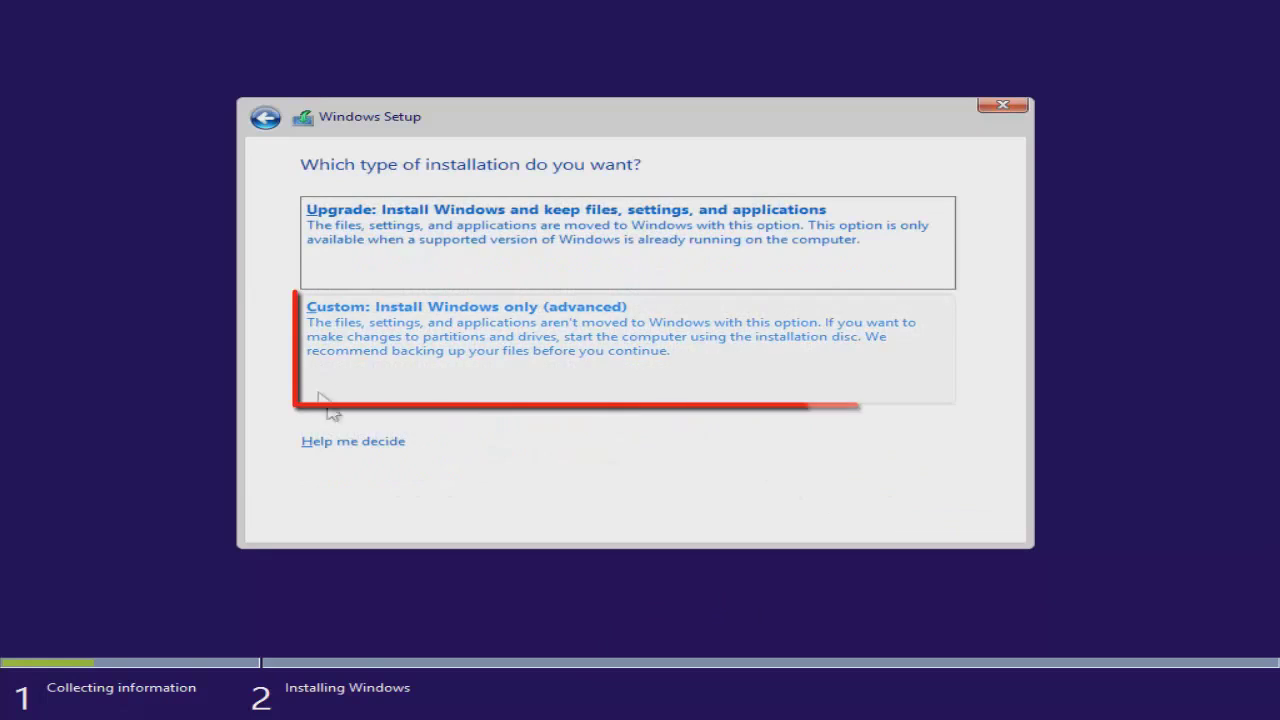
left_click(845, 368)
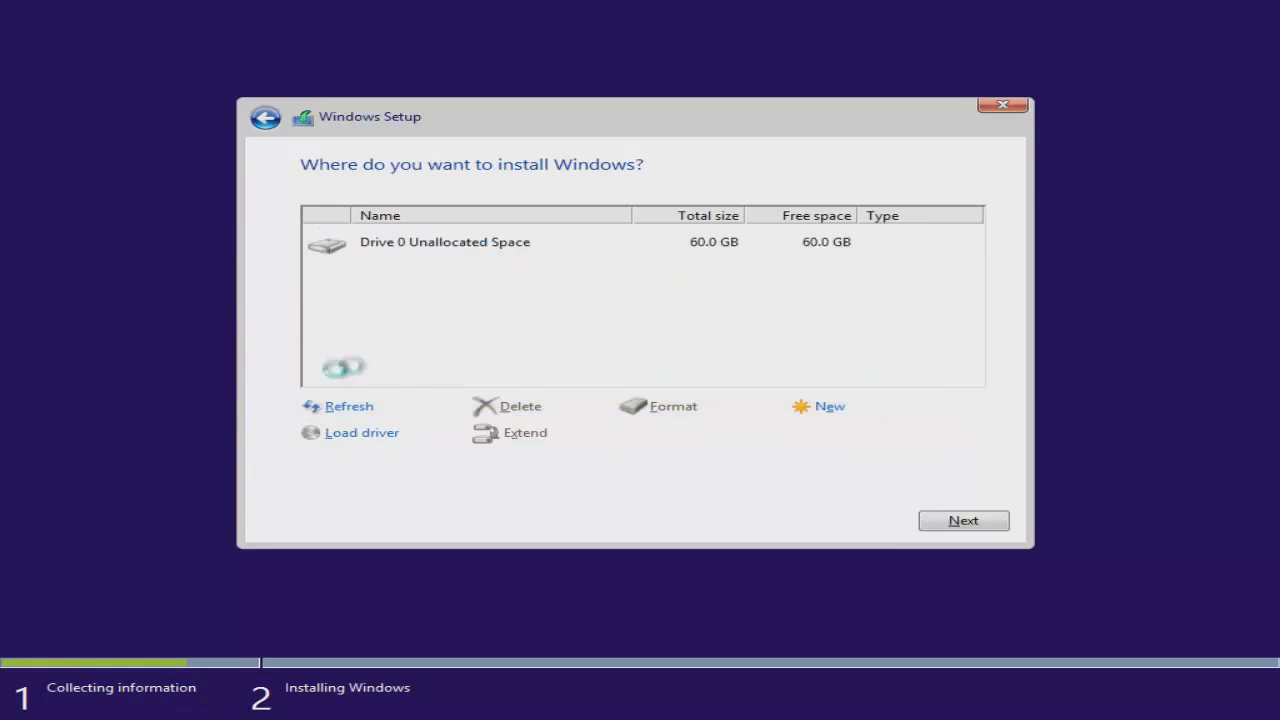
Step: Create a new 61440 MB partition on the Drive 0 unallocated space, allowing additional system partitions
left_click(828, 407)
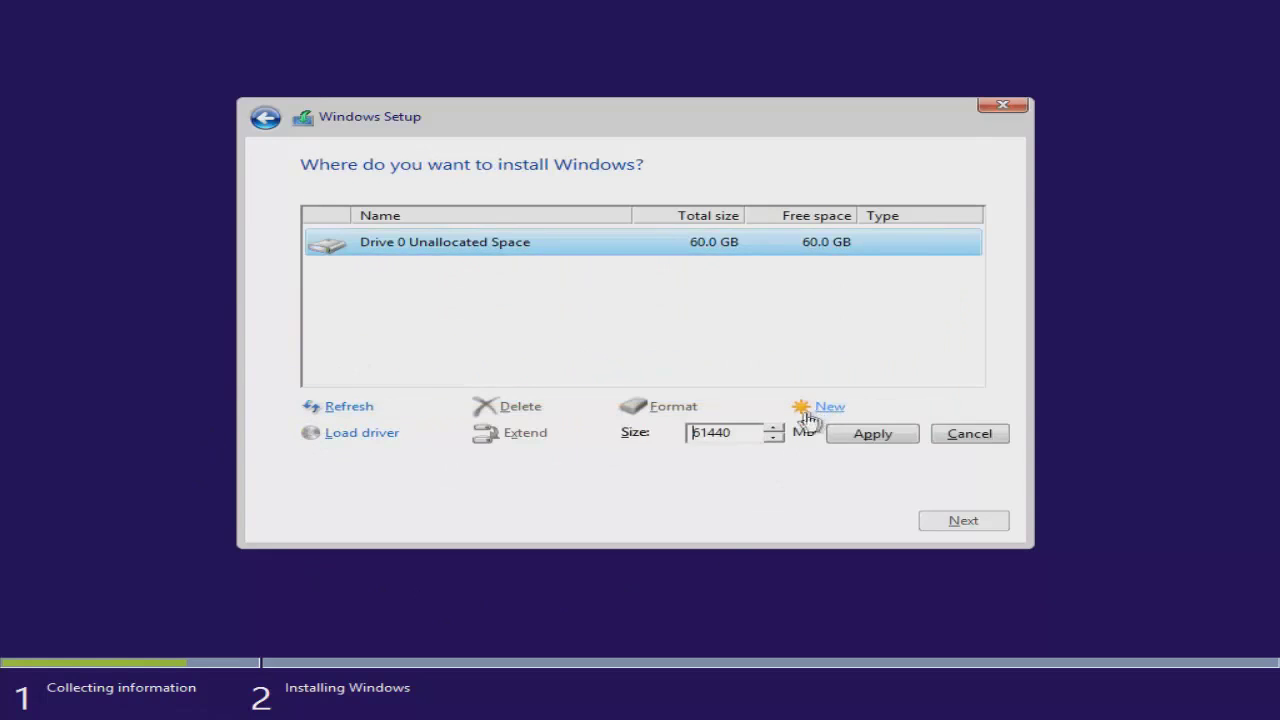
left_click(843, 440)
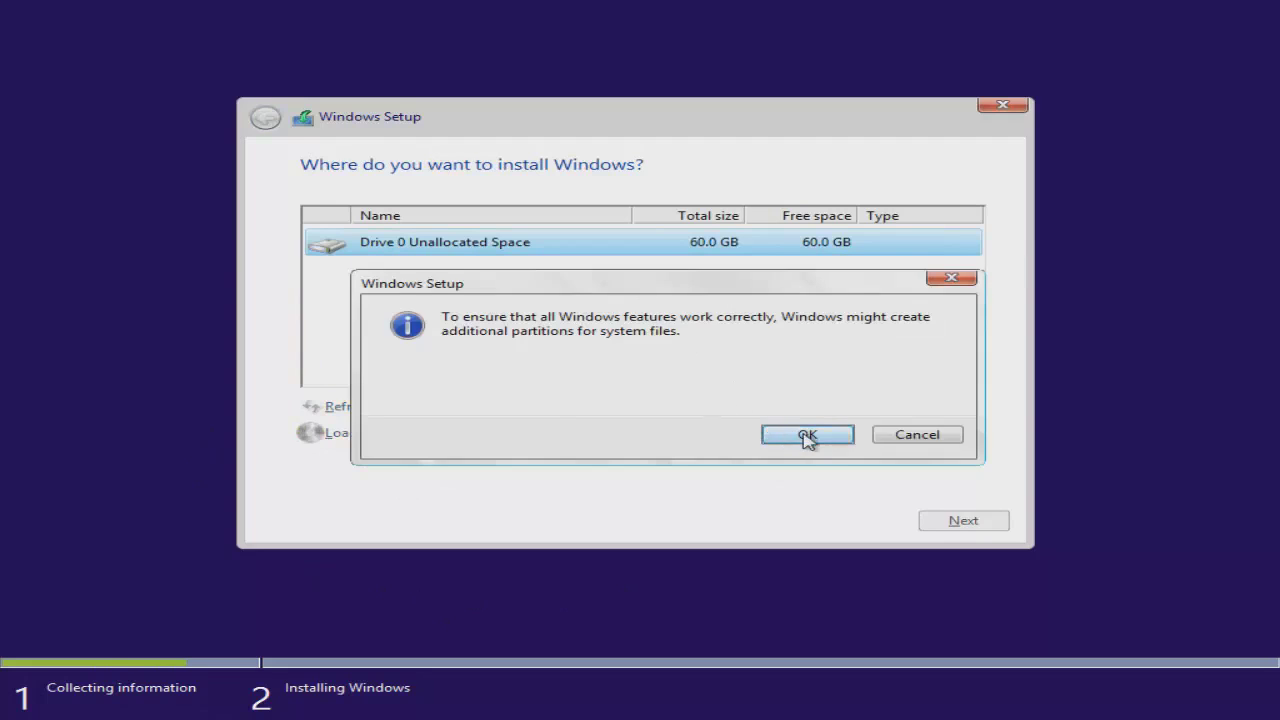
left_click(808, 437)
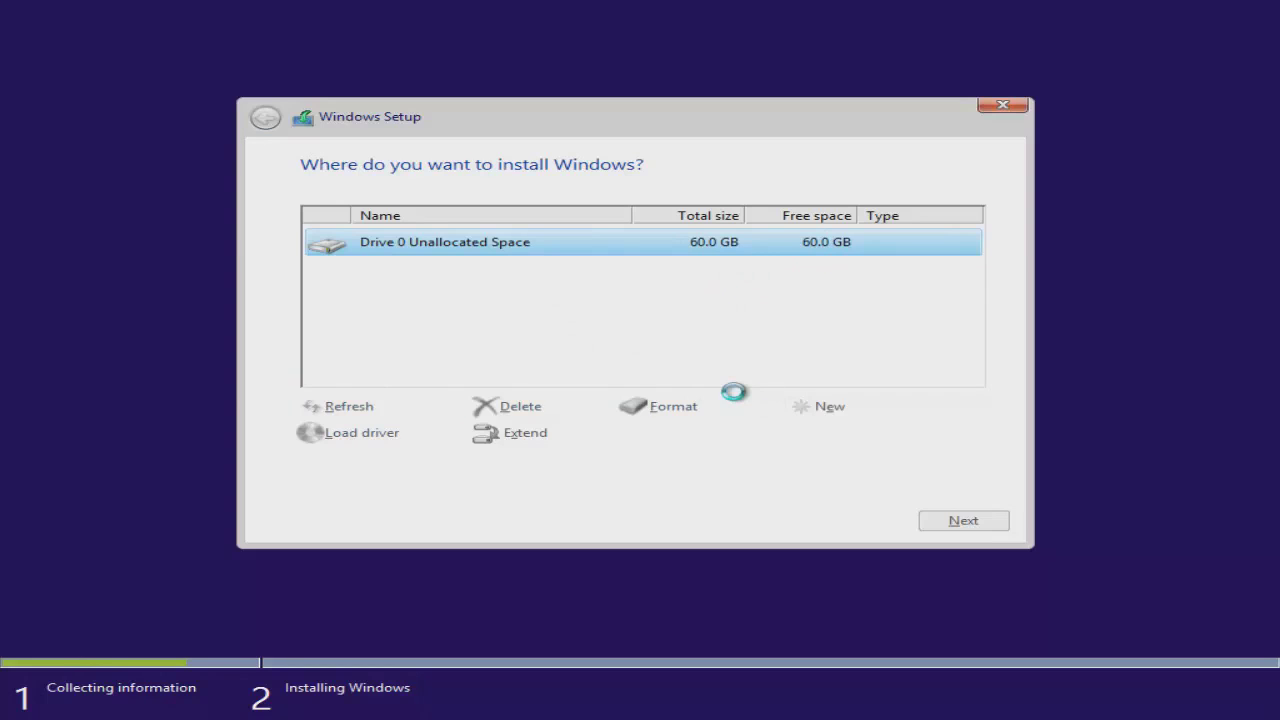
Step: Choose Drive 0 Partition 2 as the install location and start installing Windows
left_click(792, 249)
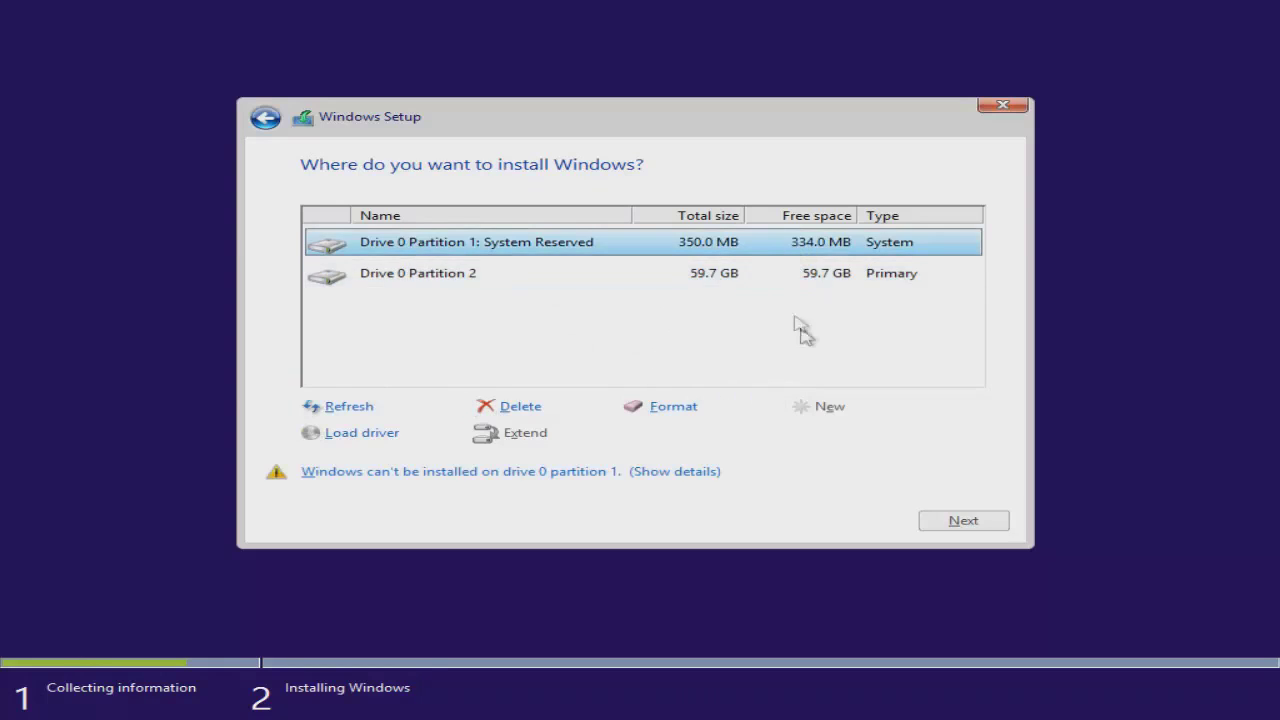
left_click(794, 280)
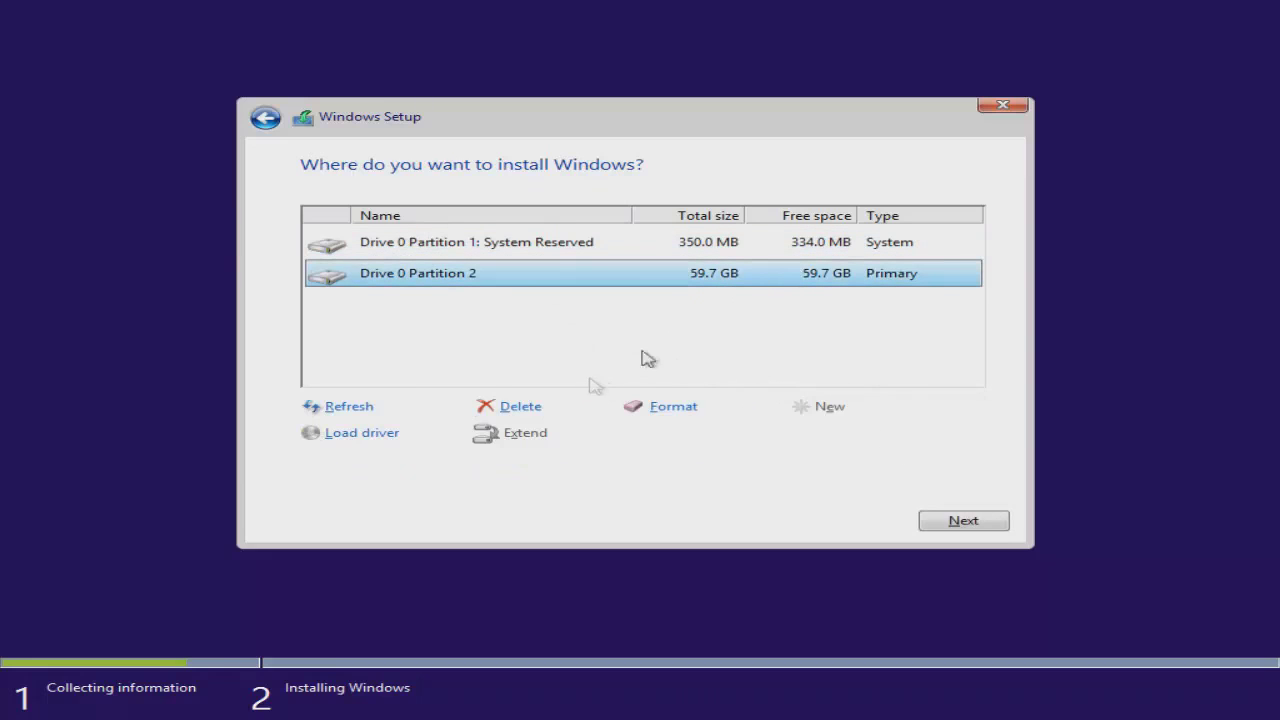
left_click(760, 246)
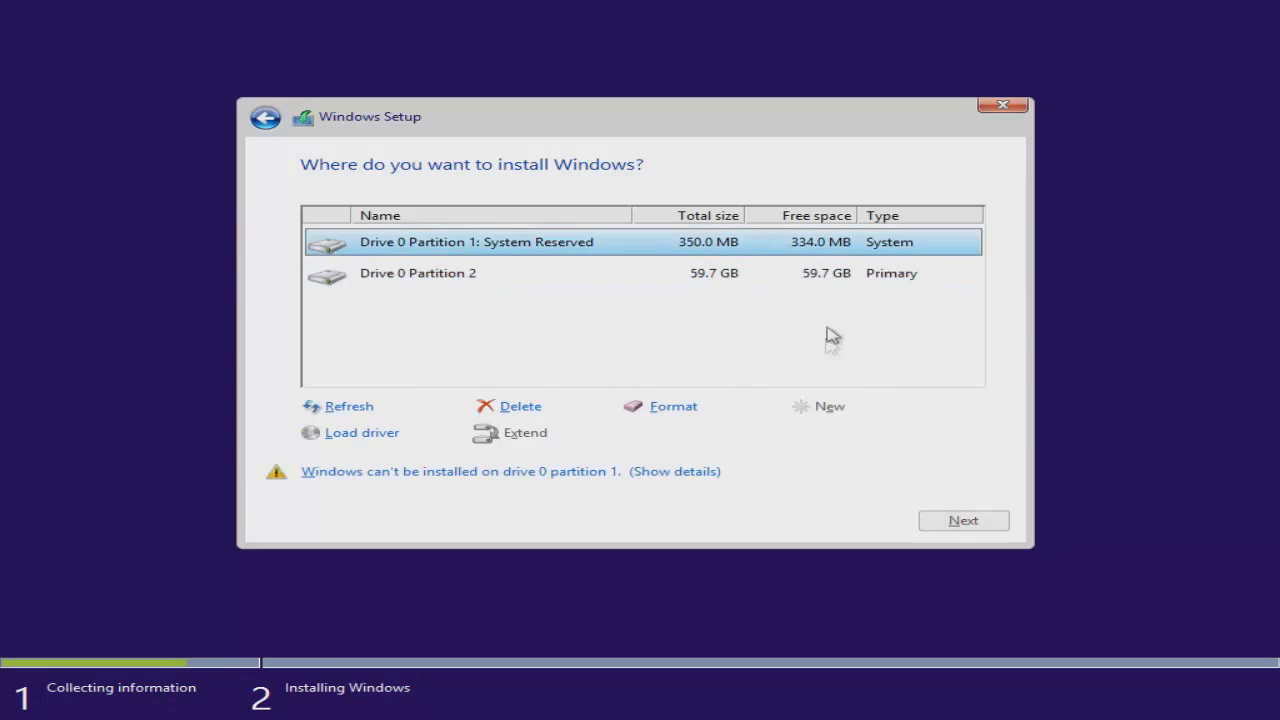
left_click(850, 285)
left_click(960, 522)
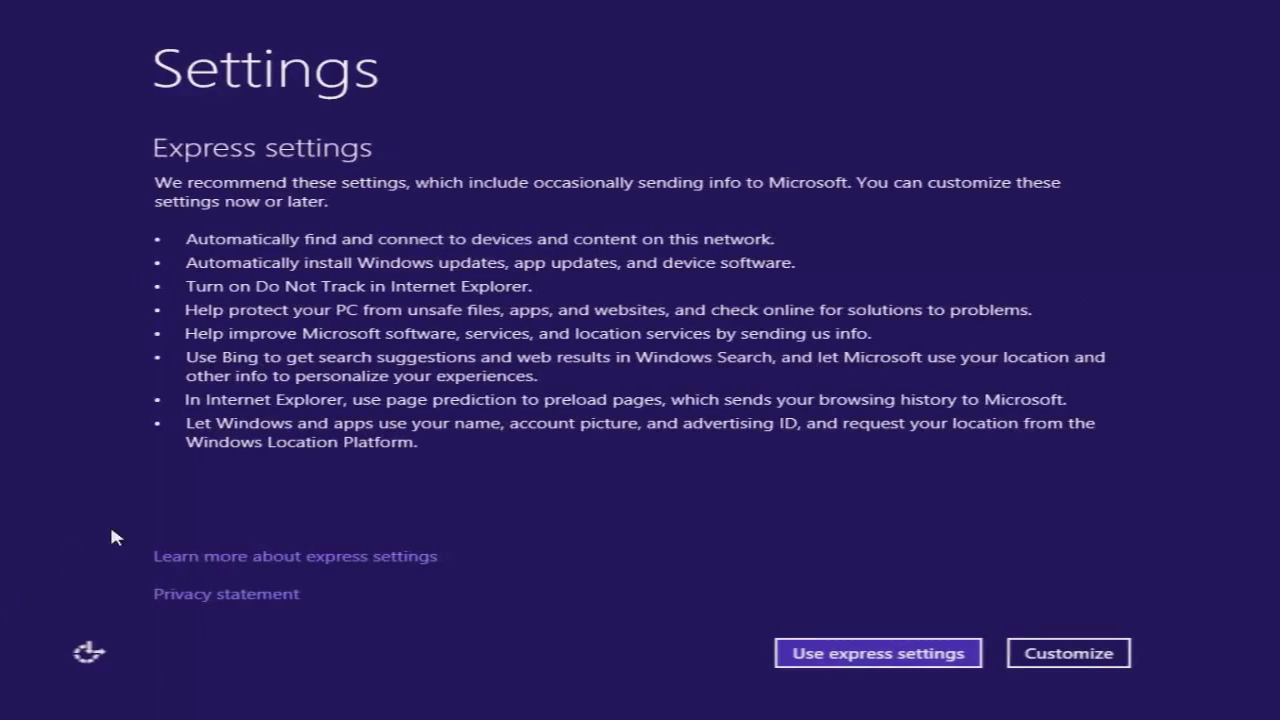
Step: Accept the express settings and create a local account with the user name Techno Studio and no password
left_click(818, 645)
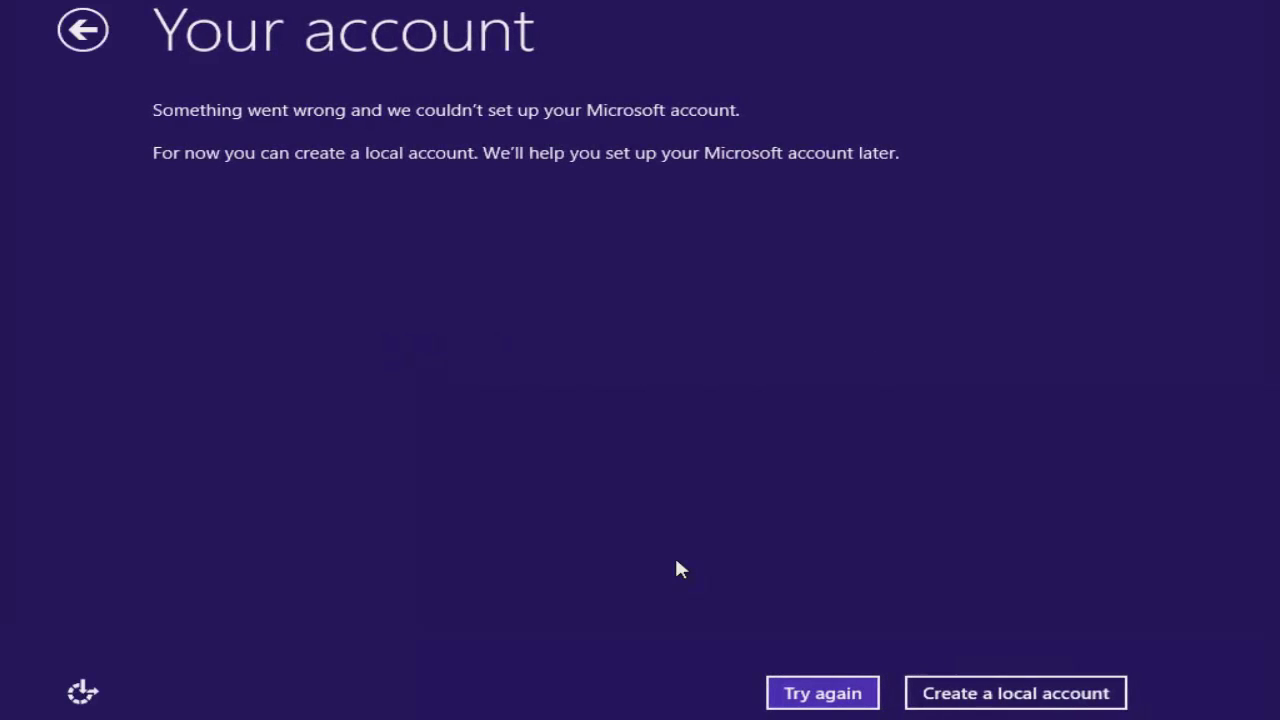
left_click(922, 690)
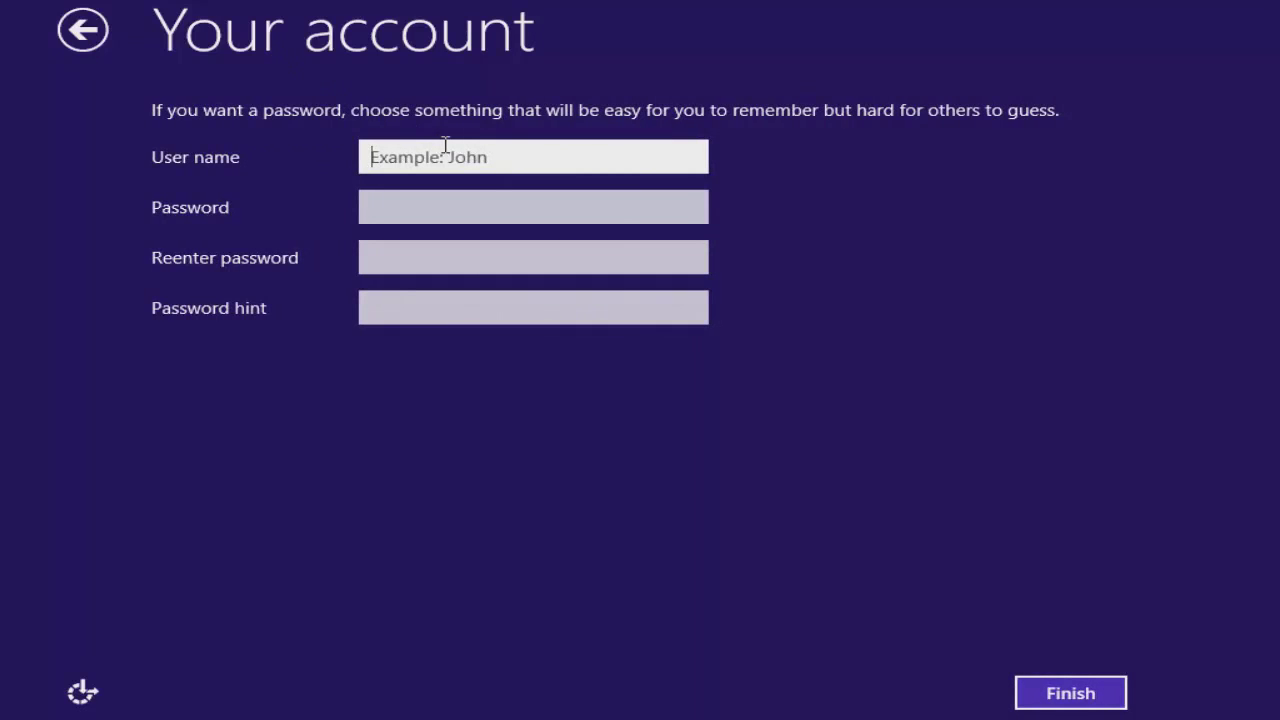
type("Tec")
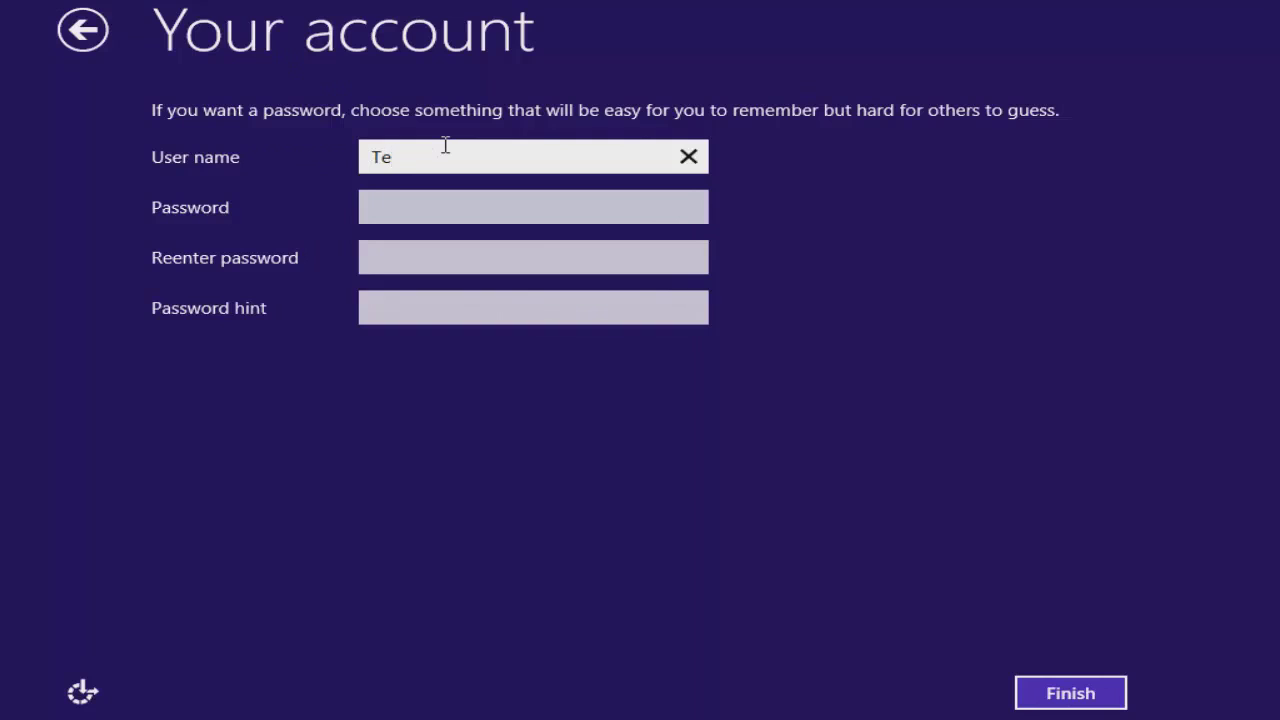
type("hno Studio")
left_click(1026, 692)
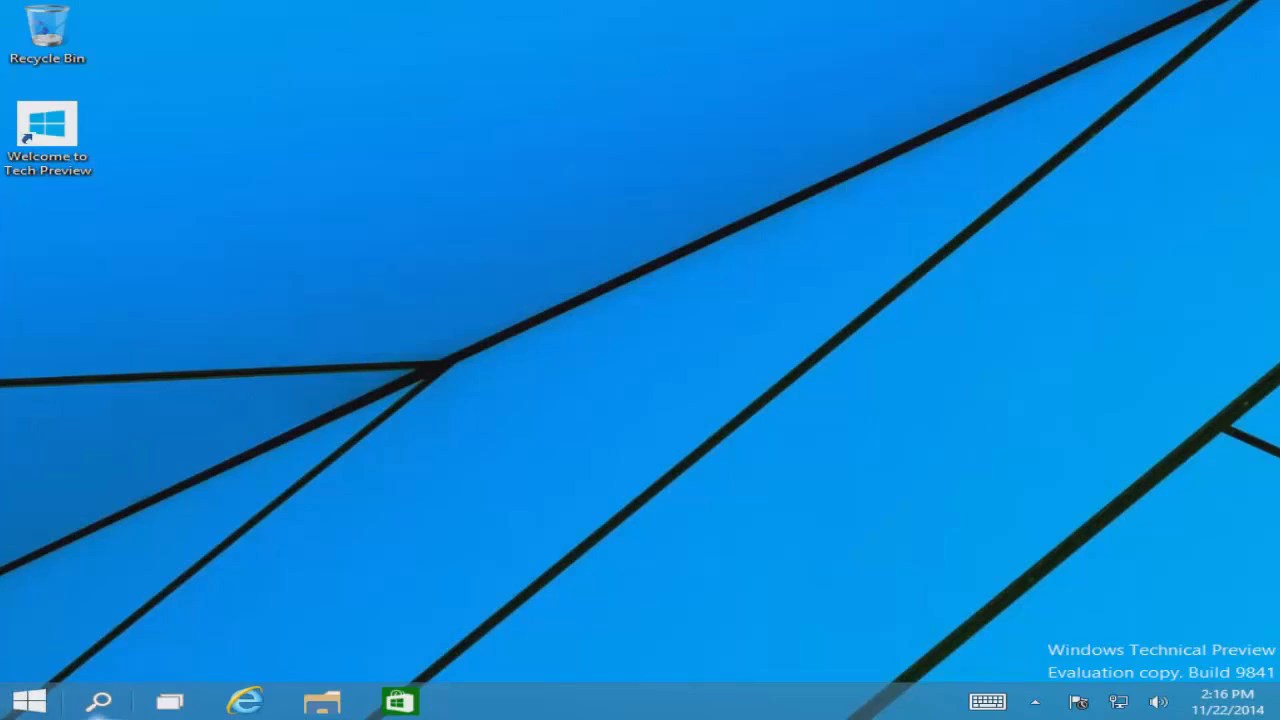
Step: Refresh the desktop and look through the Start menu, including the All Apps list
right_click(439, 373)
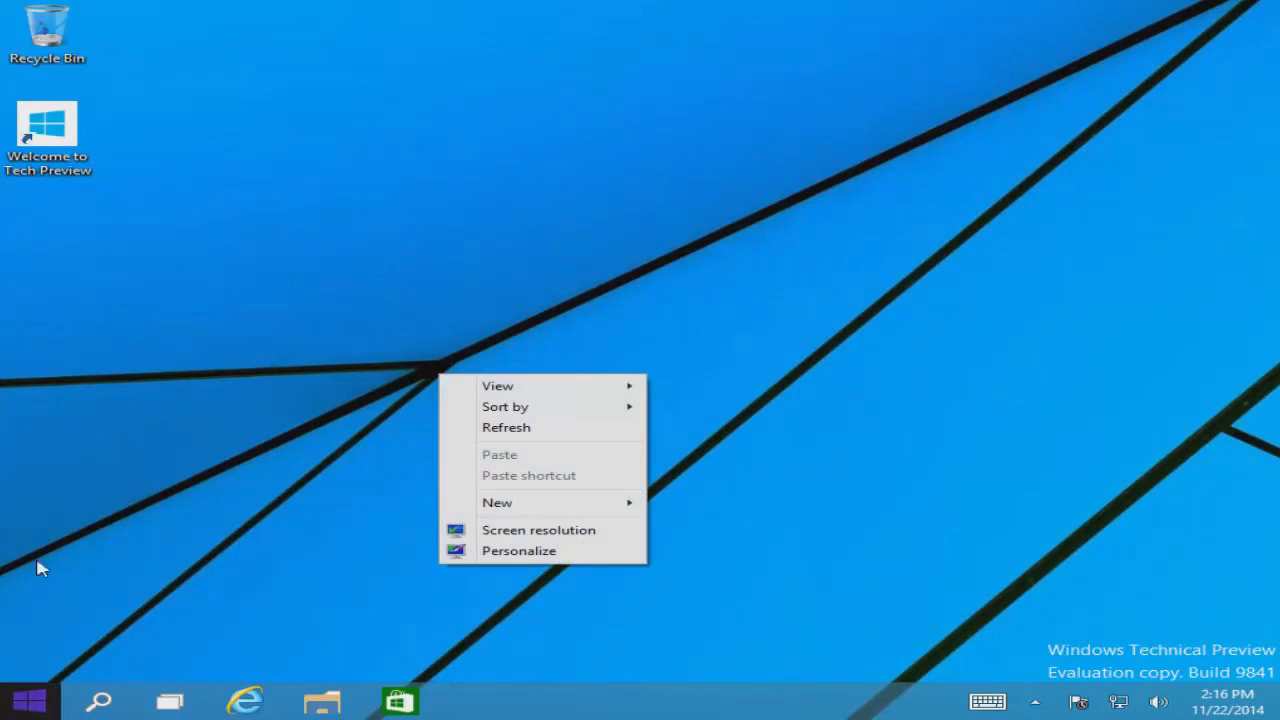
left_click(508, 429)
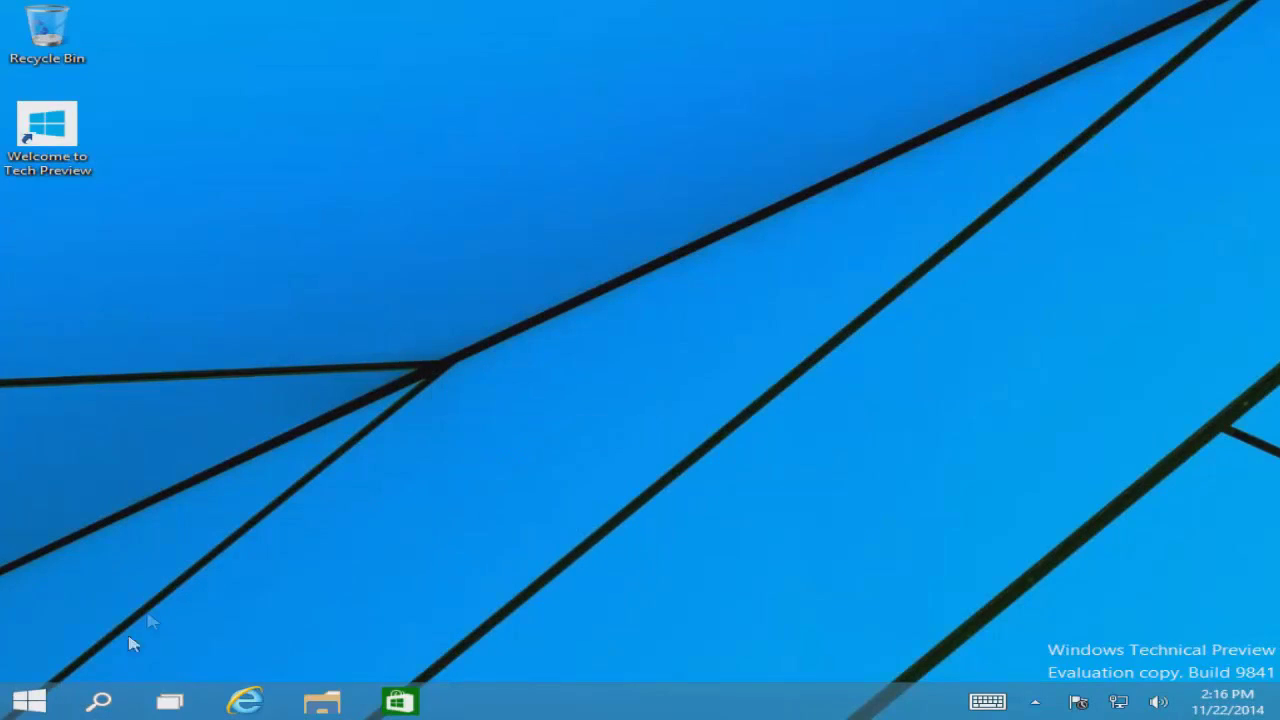
left_click(28, 701)
left_click_drag(462, 425, 640, 420)
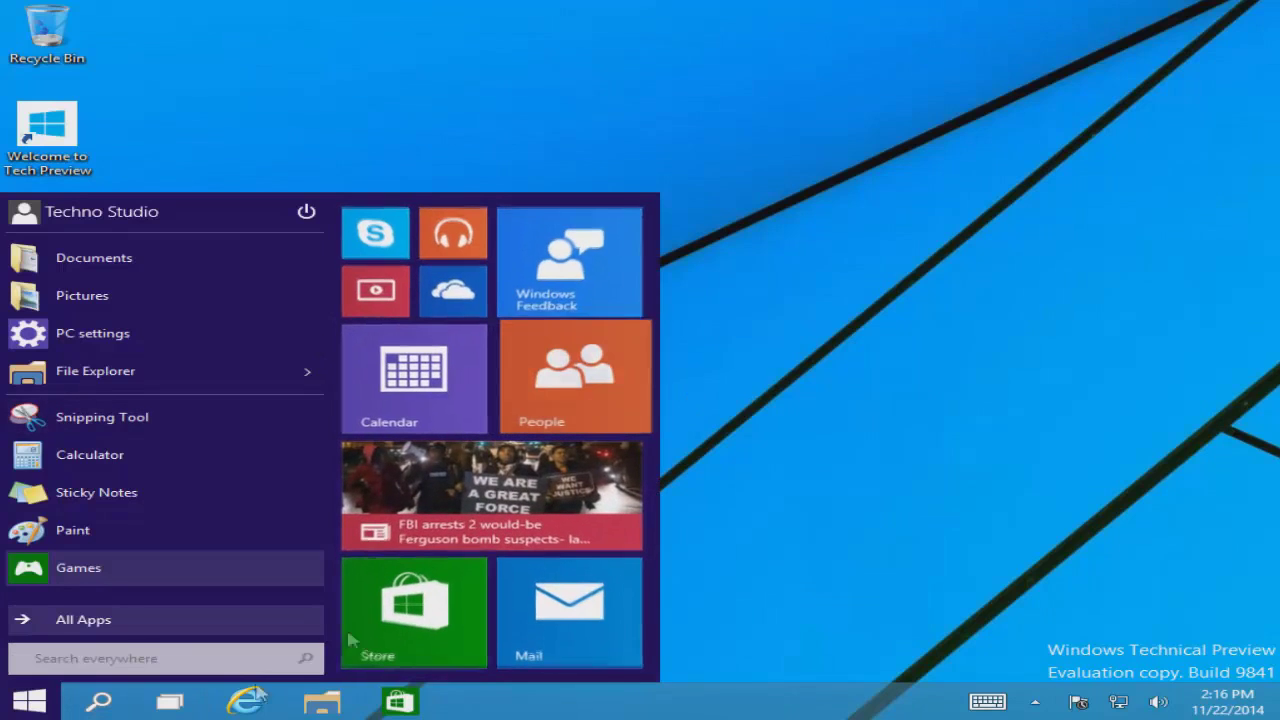
left_click(112, 622)
scroll(318, 345, "down", 5)
scroll(318, 345, "up", 5)
left_click(558, 564)
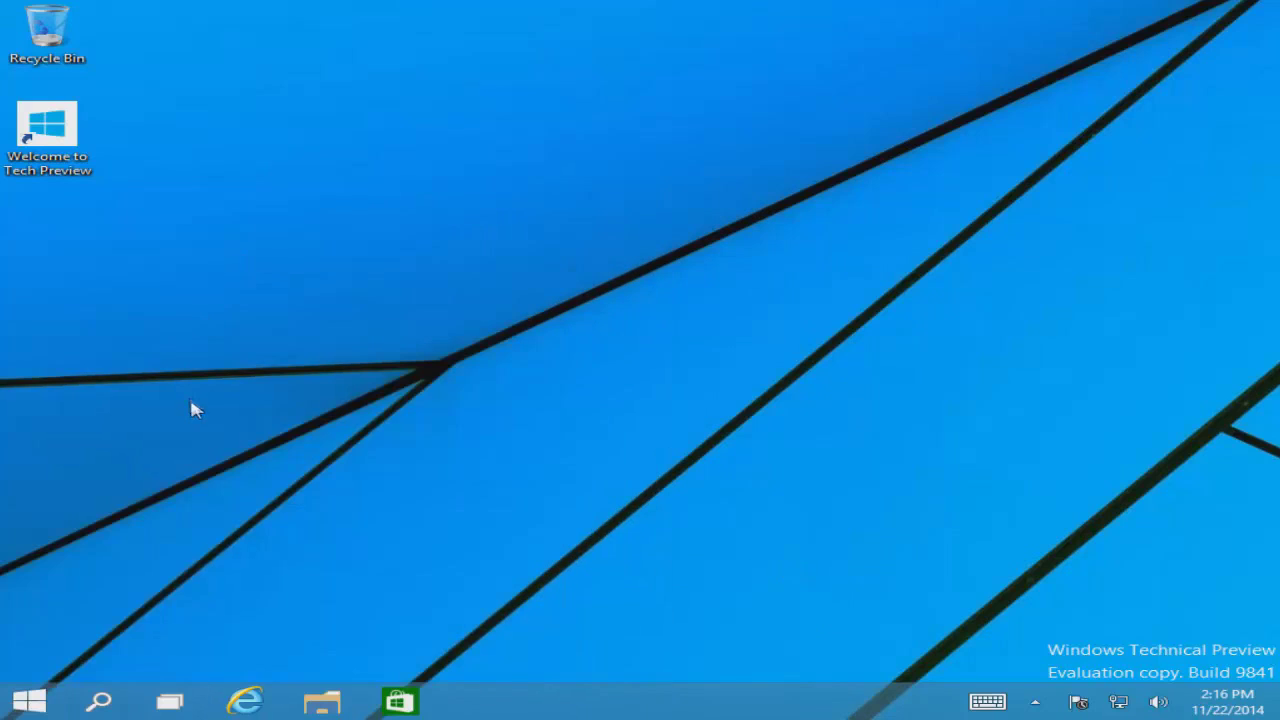
Step: Add the Computer, User's Files, Network and Control Panel icons to the desktop through the Personalization settings
right_click(226, 419)
left_click(152, 596)
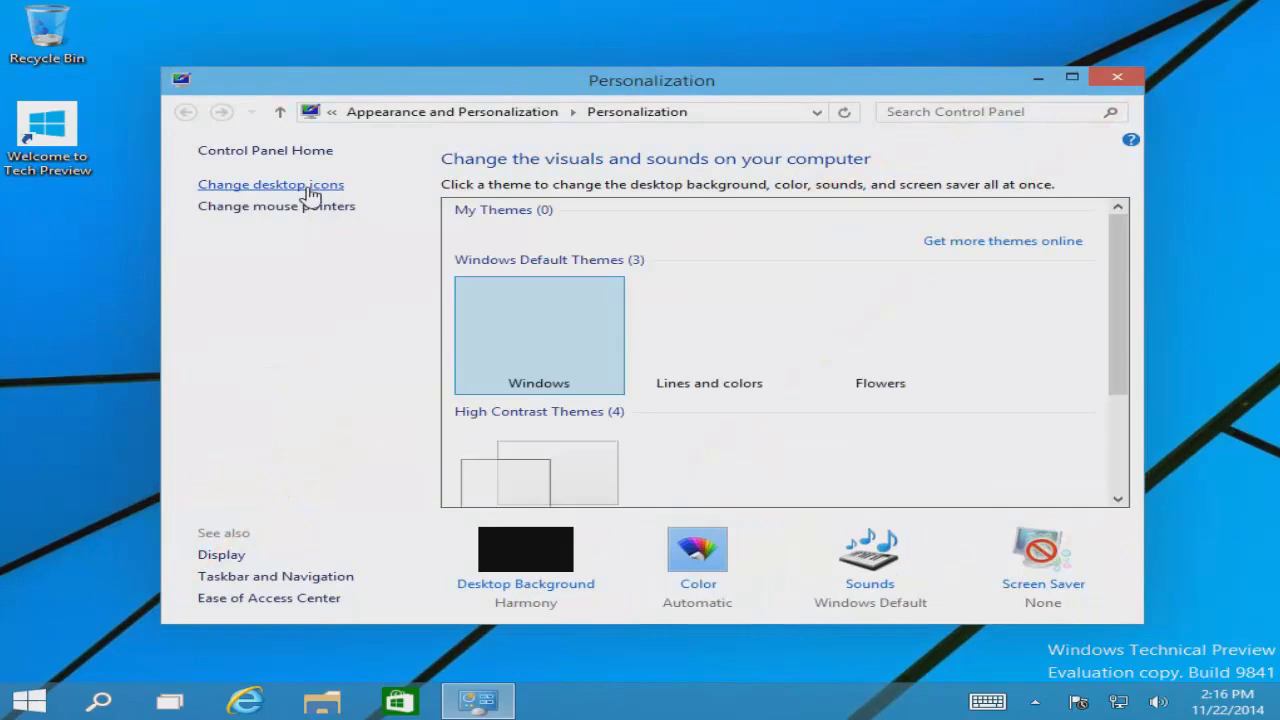
left_click(309, 188)
left_click(117, 155)
left_click(121, 134)
left_click(128, 113)
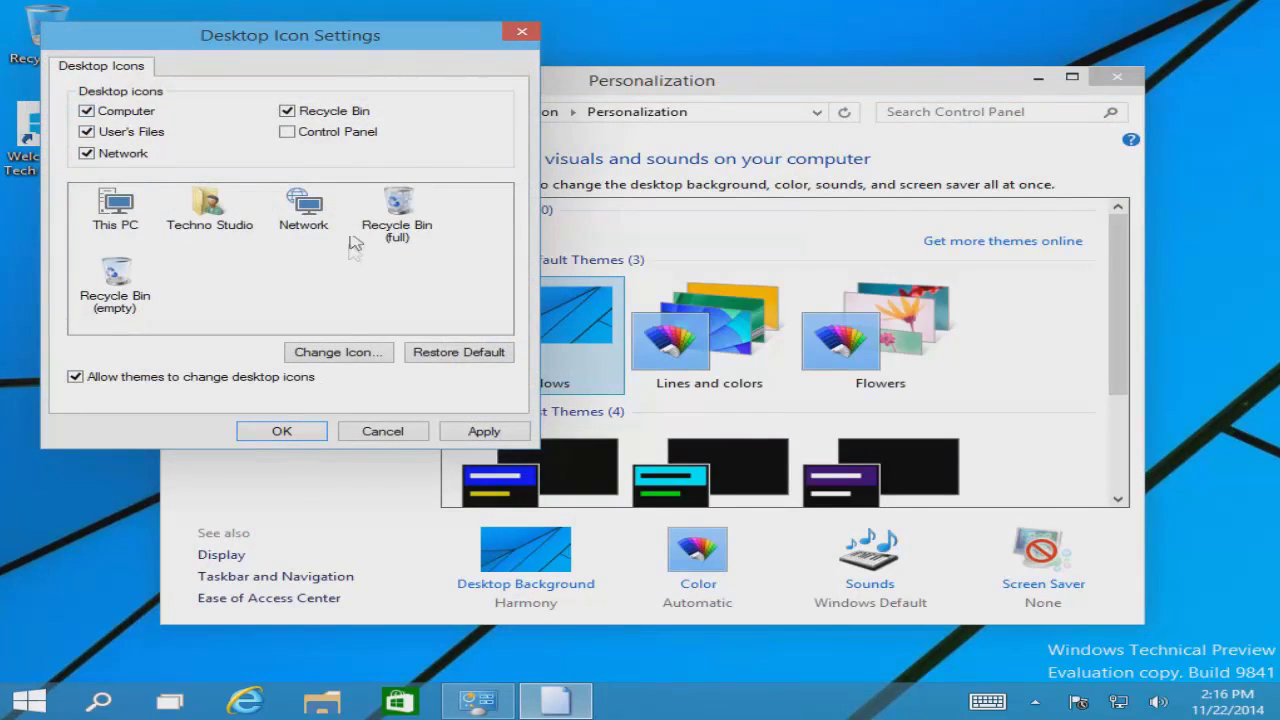
left_click(318, 136)
left_click(300, 431)
left_click(1117, 77)
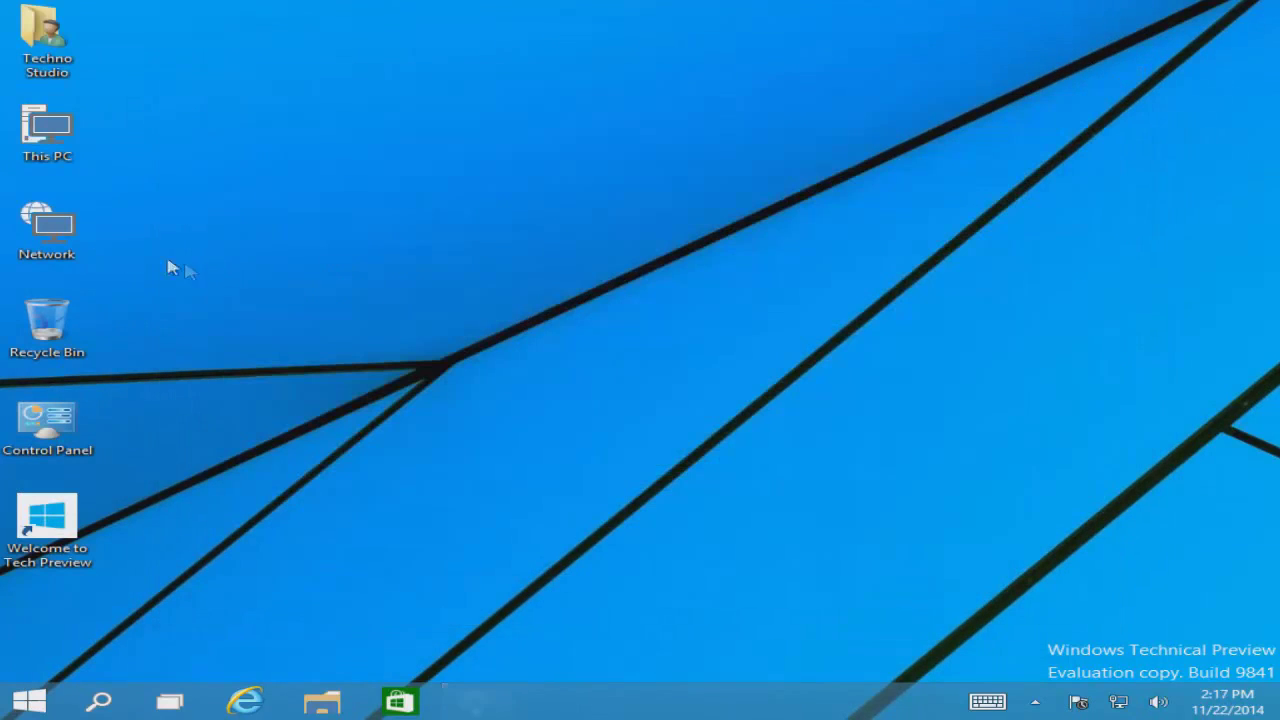
Step: Open the properties of the Network desktop icon
left_click(64, 230)
right_click(64, 230)
left_click(170, 379)
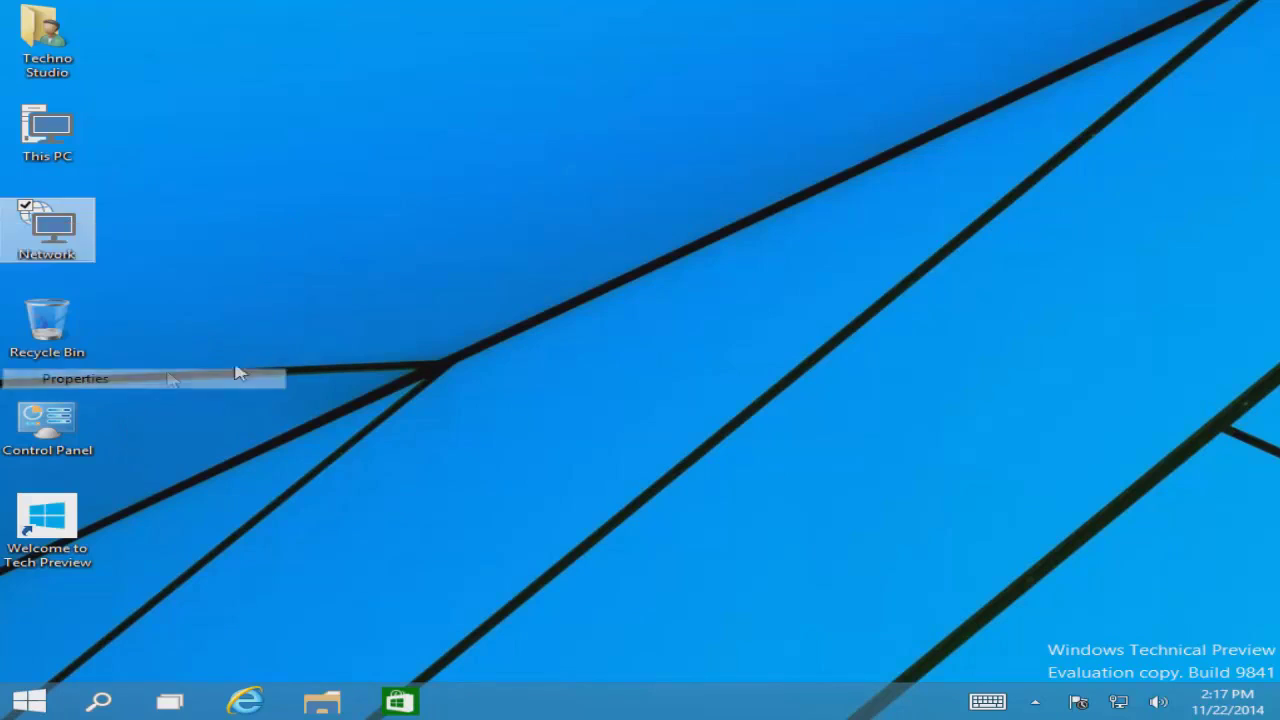